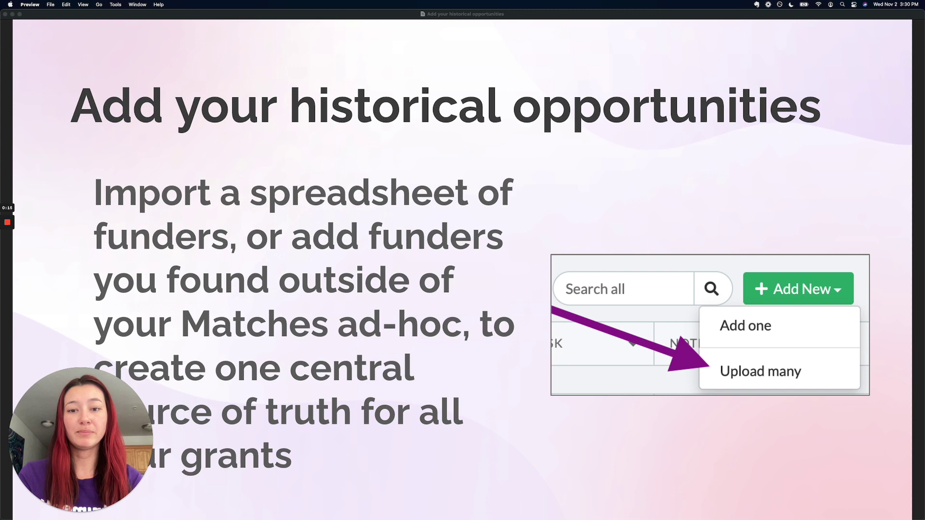
Switch from the Preview slide presentation to Chrome showing the Instrumentl Master Tracker.
key(super+Tab)
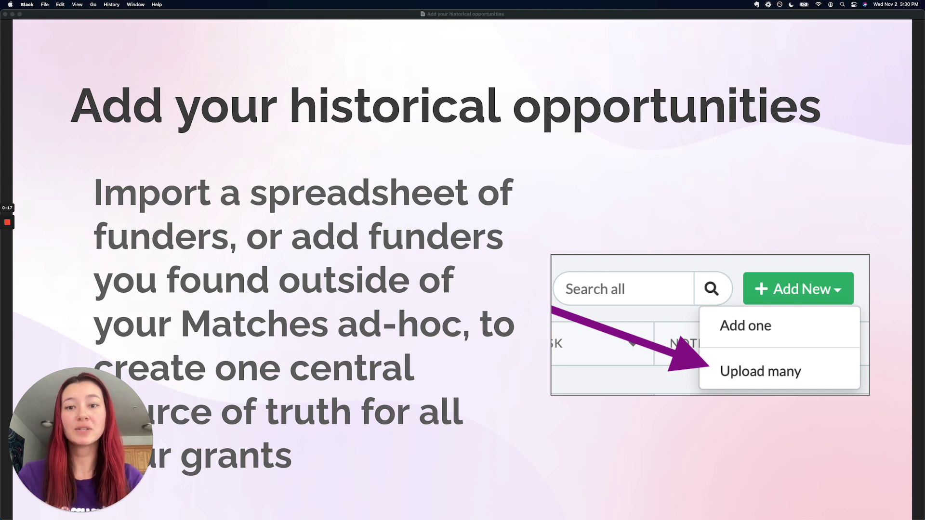
key(super+Tab)
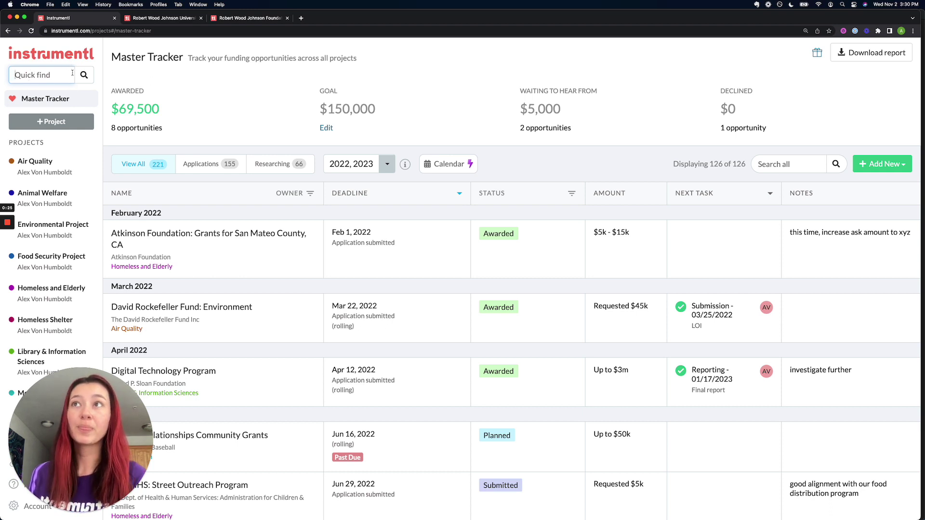
Quick-find 'Robert Wood Johnson' and open the Health Policy Fellows opportunity.
click(52, 74)
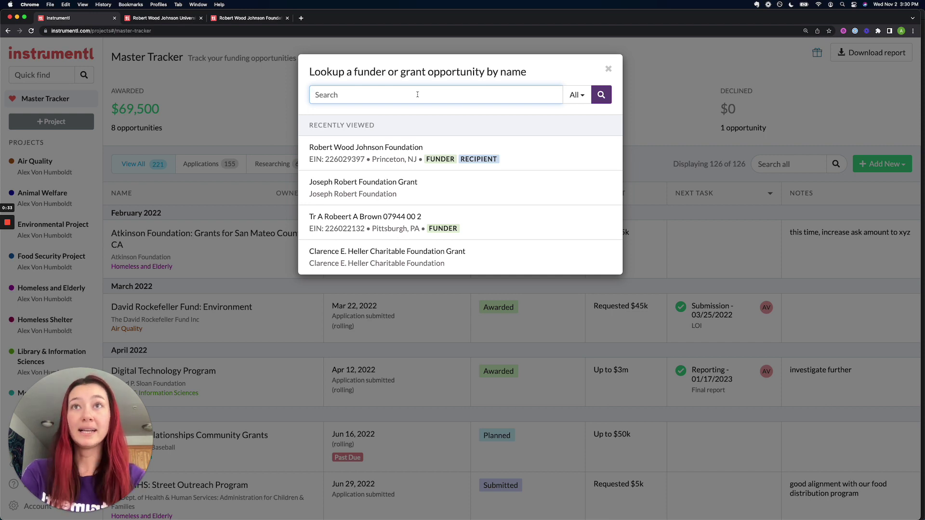
text(Robert Woo)
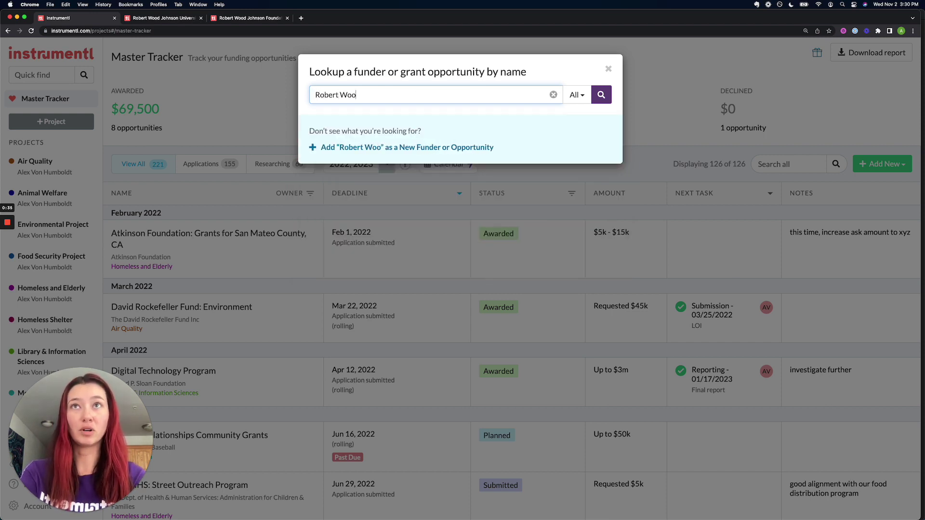
text(d Johnson)
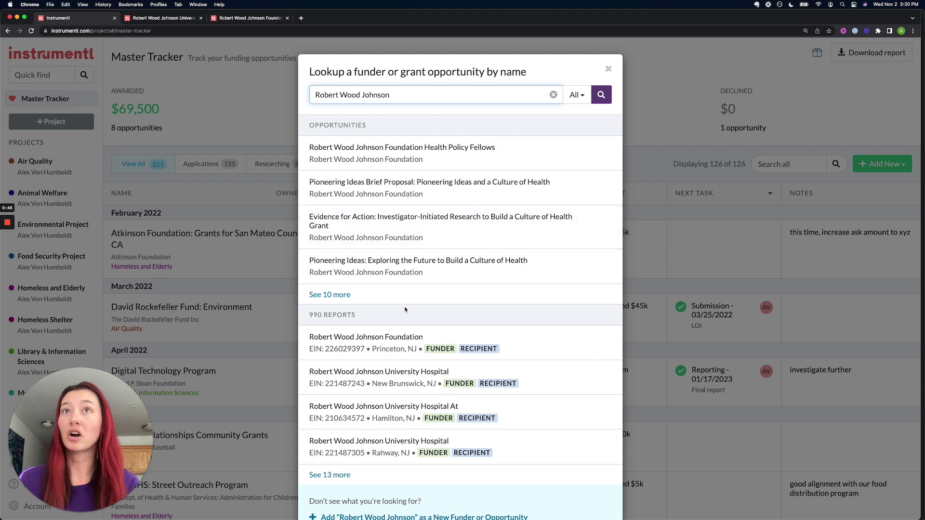
click(460, 157)
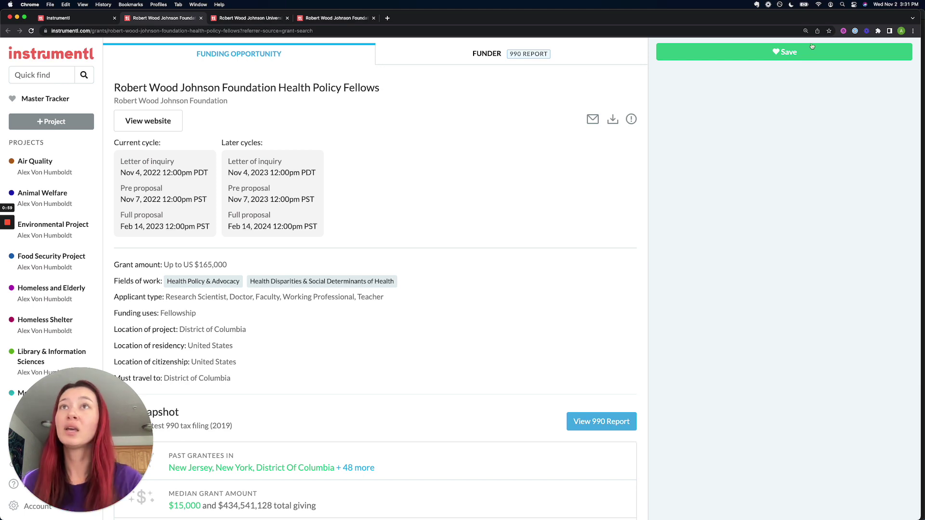
Go back to the Master Tracker tab with the Robert Wood Johnson lookup results.
click(96, 20)
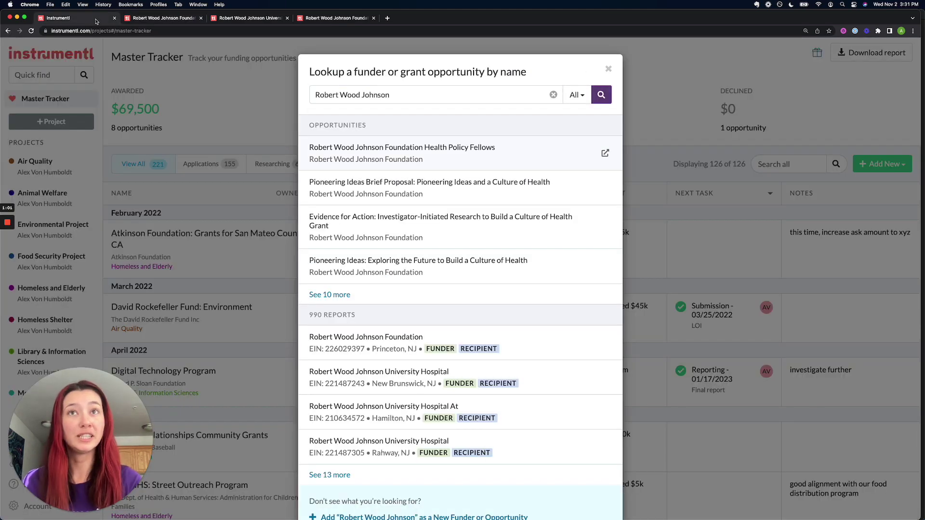
Open the Robert Wood Johnson Foundation 990 report and read its Overview down to Giving by NTEE Code.
click(379, 351)
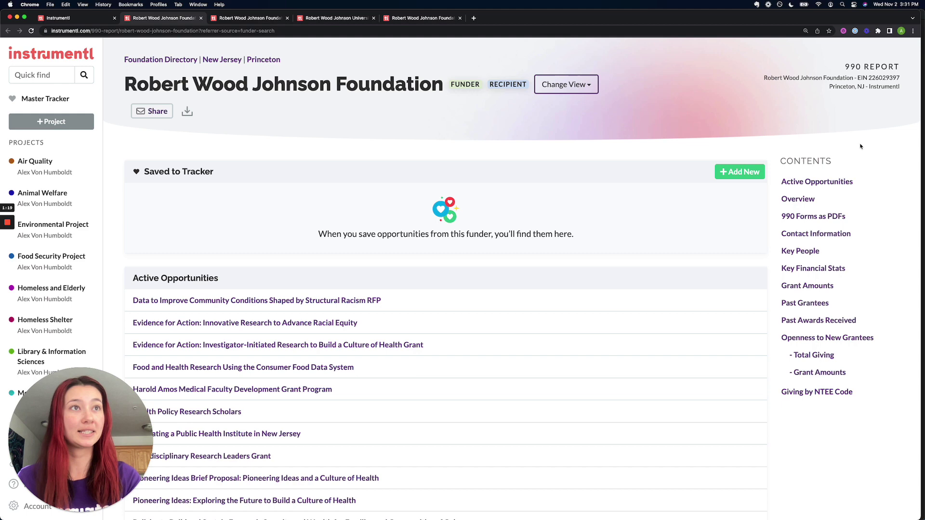
click(810, 198)
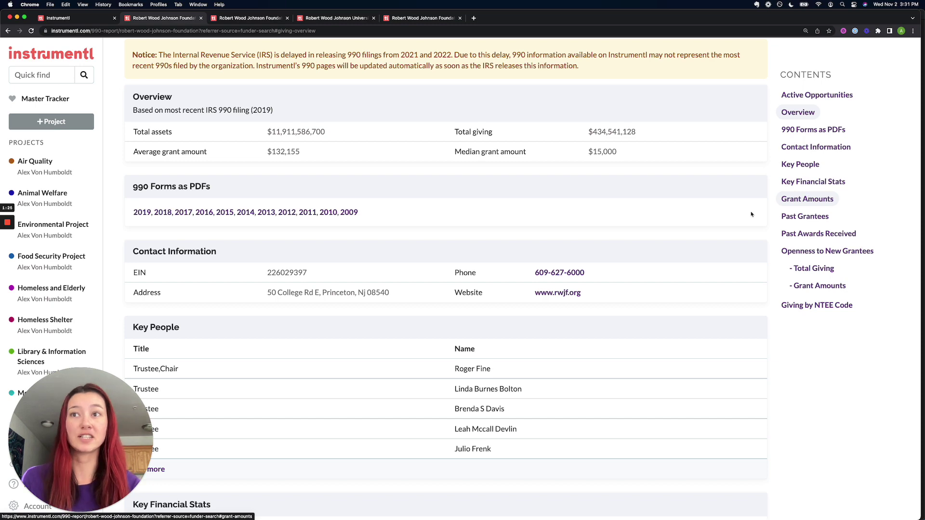
scroll(742, 312, down, 3)
scroll(742, 312, down, 10)
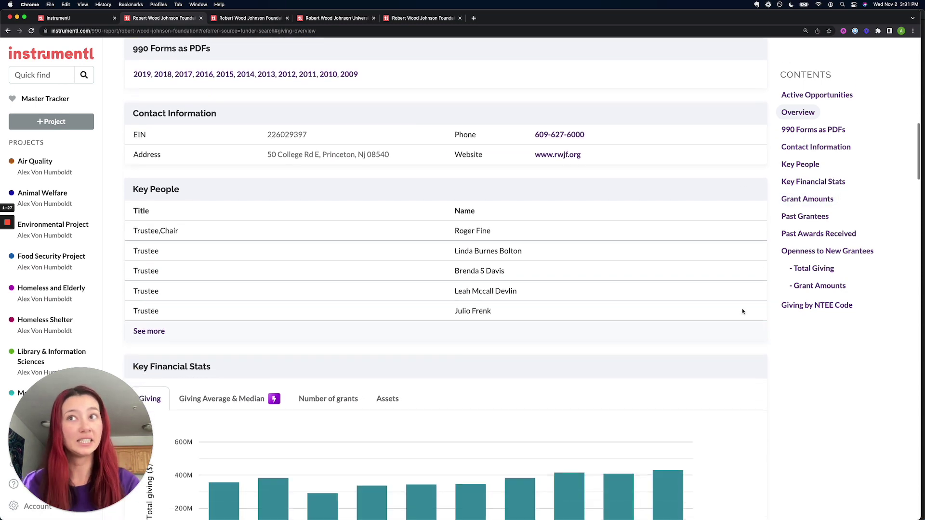
scroll(742, 312, down, 15)
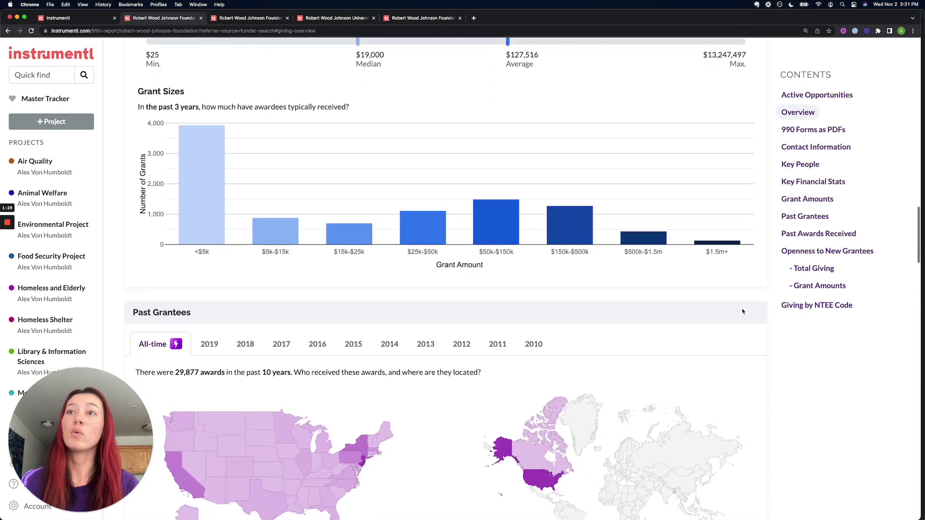
scroll(742, 312, down, 12)
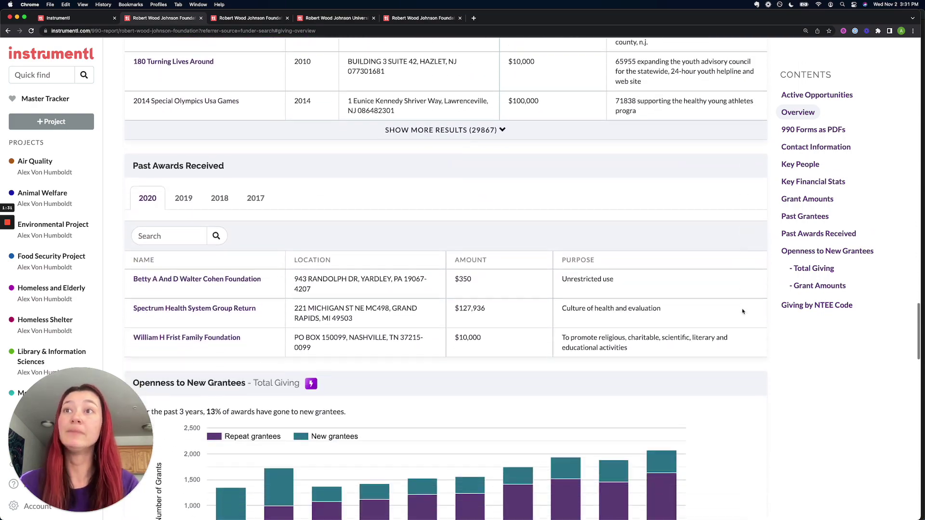
scroll(742, 312, down, 9)
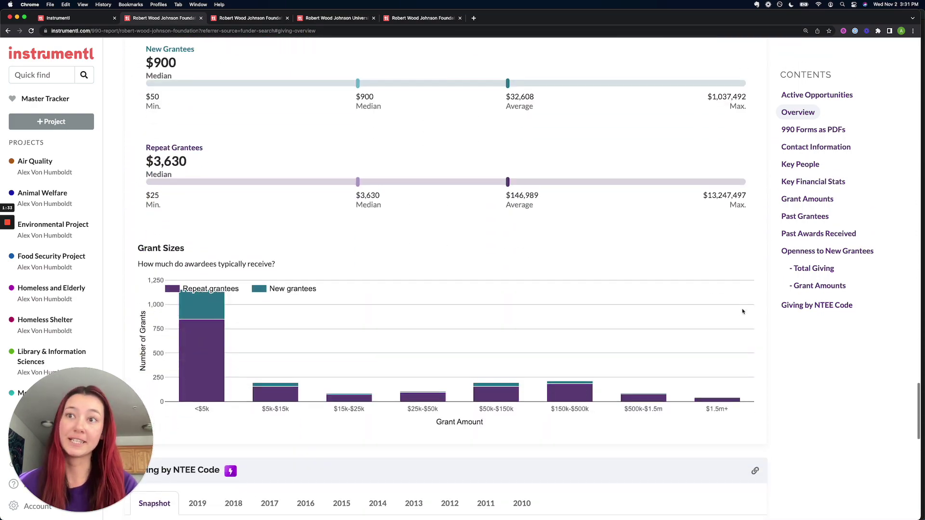
scroll(742, 312, down, 3)
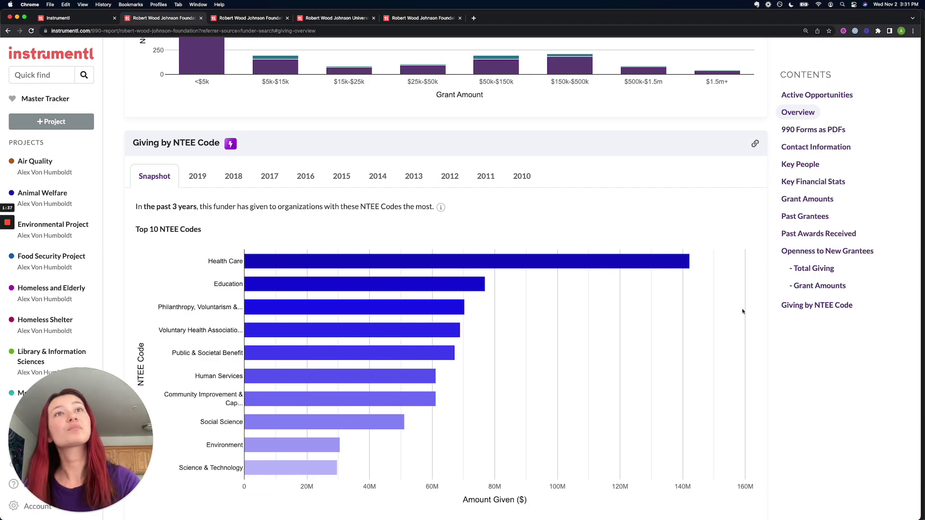
Start saving the foundation to the tracker as a new opportunity named 'Robert Wood Foundation Grant'.
scroll(742, 312, up, 20)
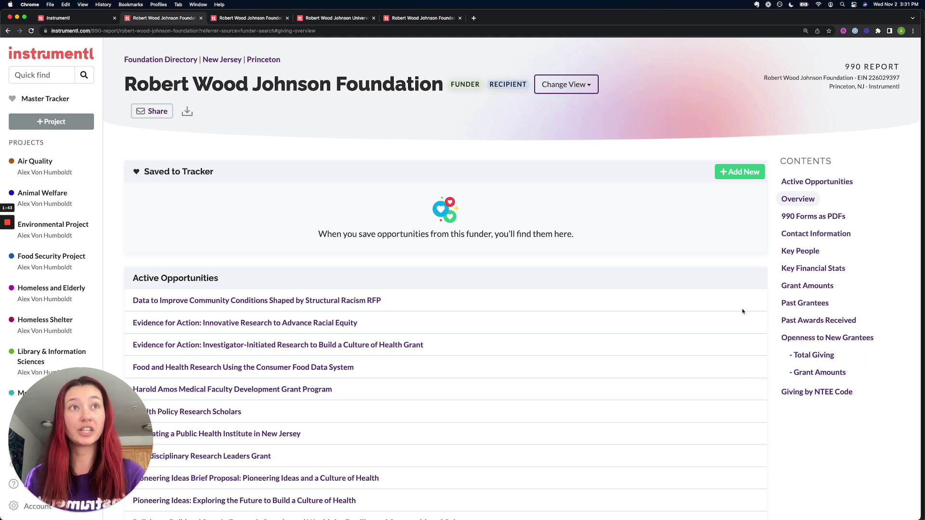
click(734, 176)
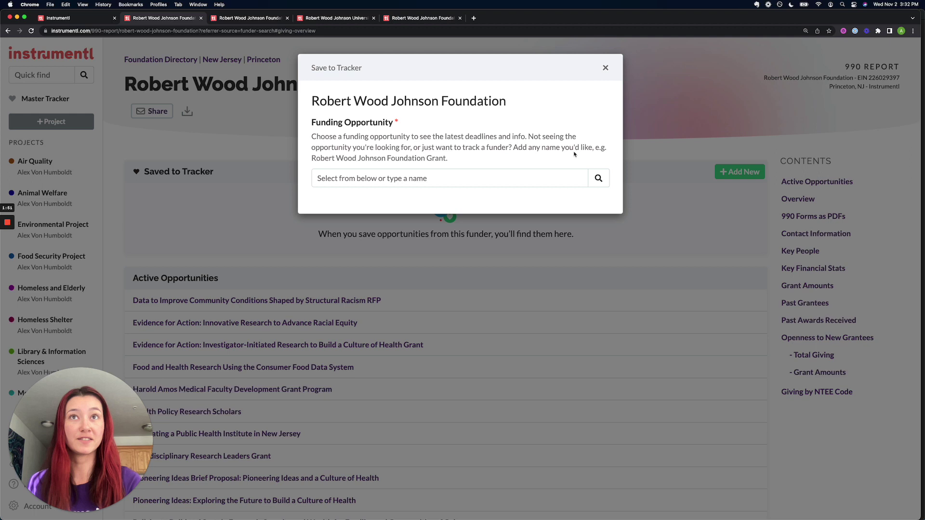
click(550, 174)
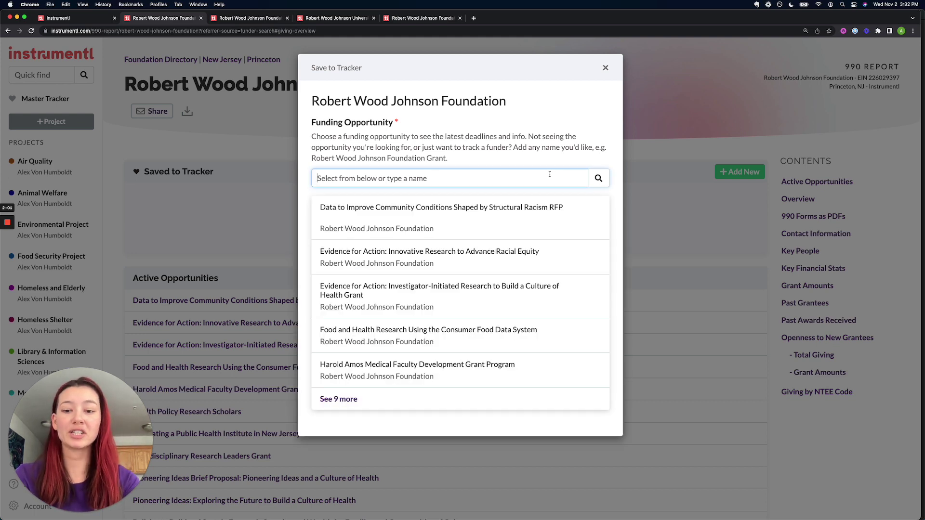
text(Robert Woo)
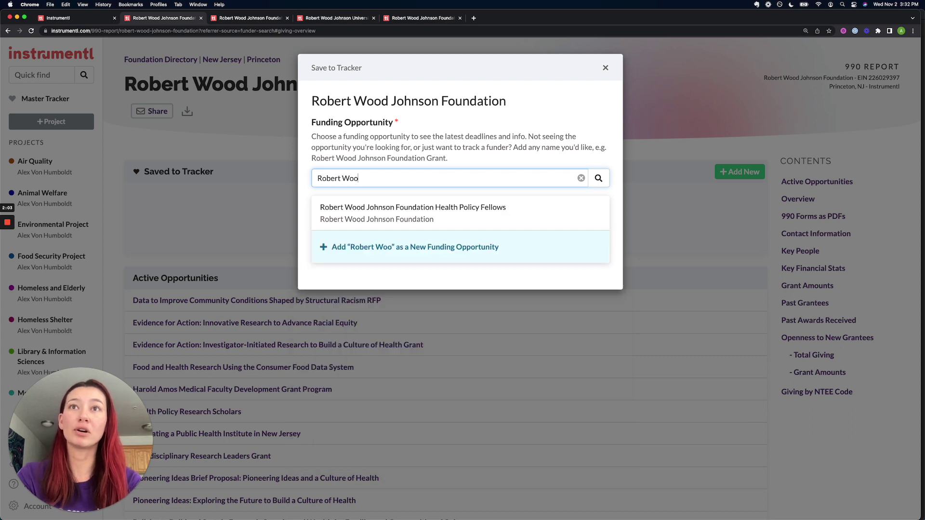
text(d Foundatino)
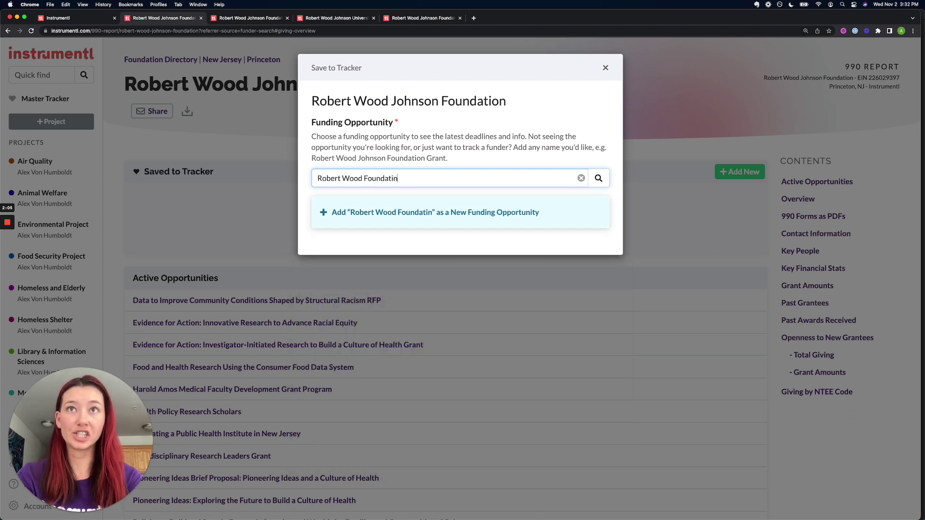
key(BackSpace)
key(BackSpace)
text(on Grant)
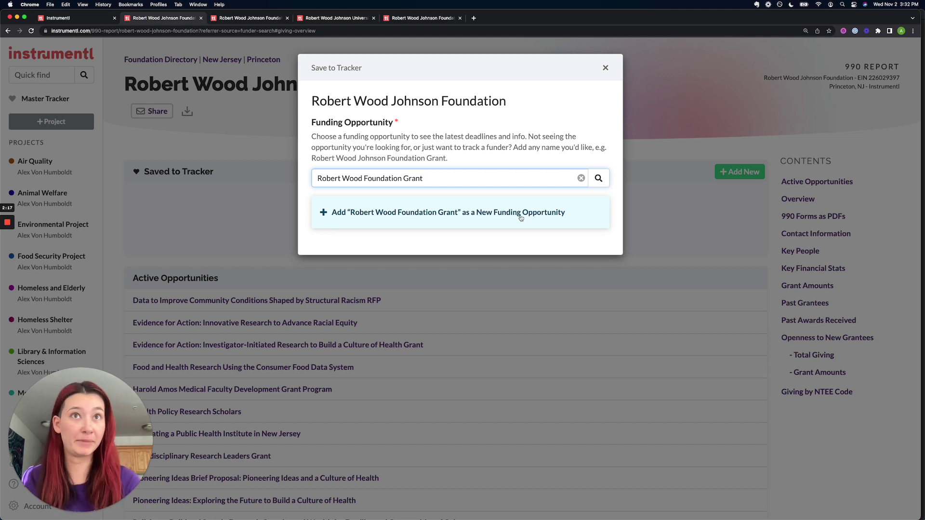
click(521, 213)
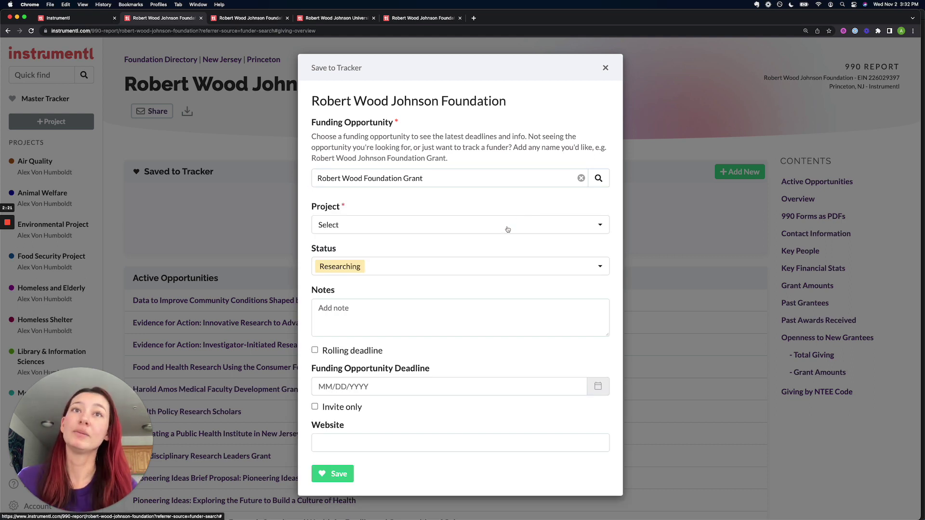
Assign the grant to Nonprofit Village, status Submitted, submission date Oct 13, 2022, and save.
click(507, 230)
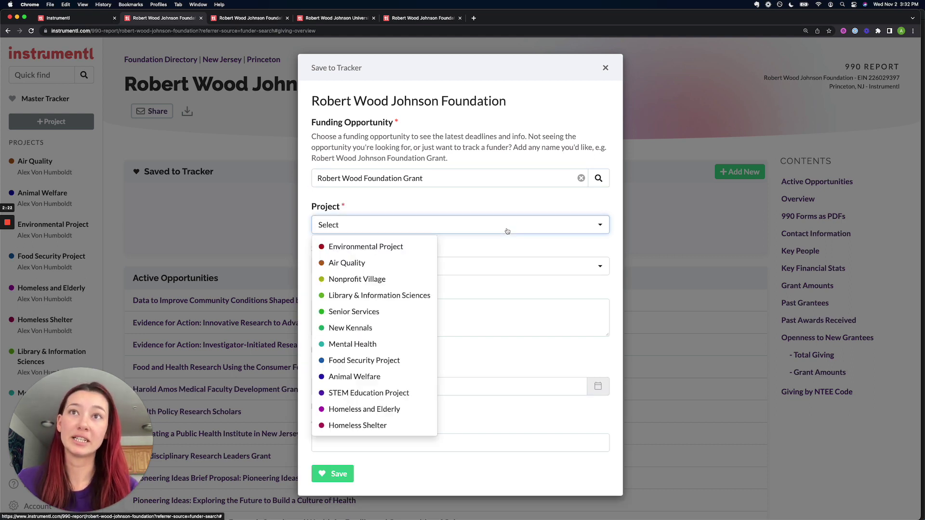
click(424, 279)
click(419, 269)
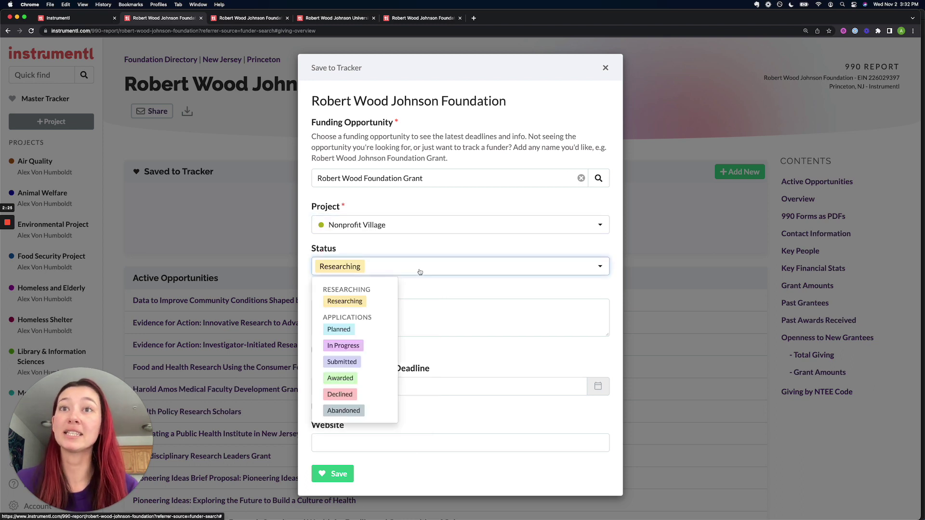
click(355, 364)
click(401, 391)
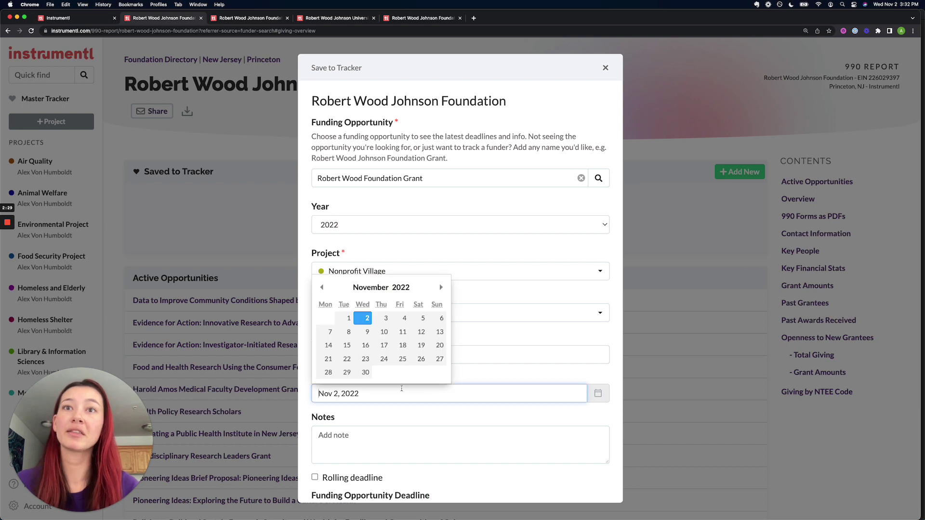
click(370, 289)
click(370, 276)
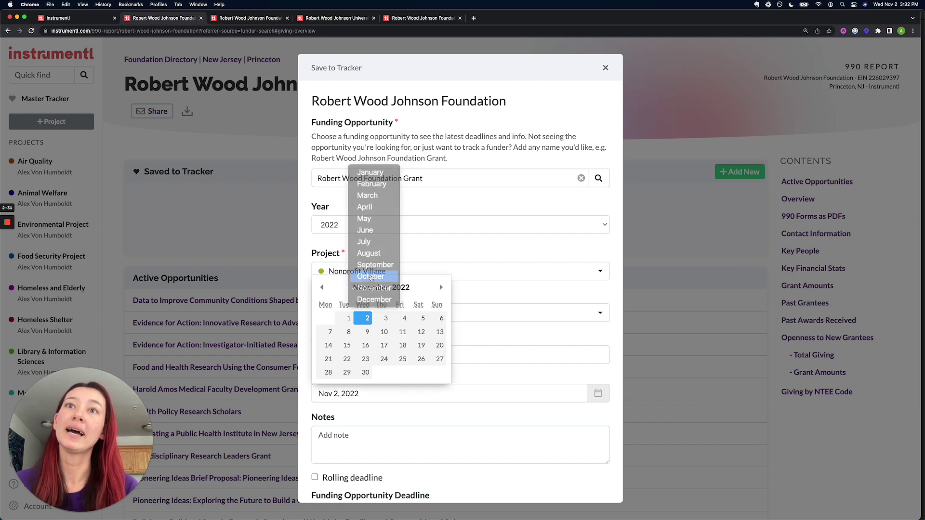
click(384, 345)
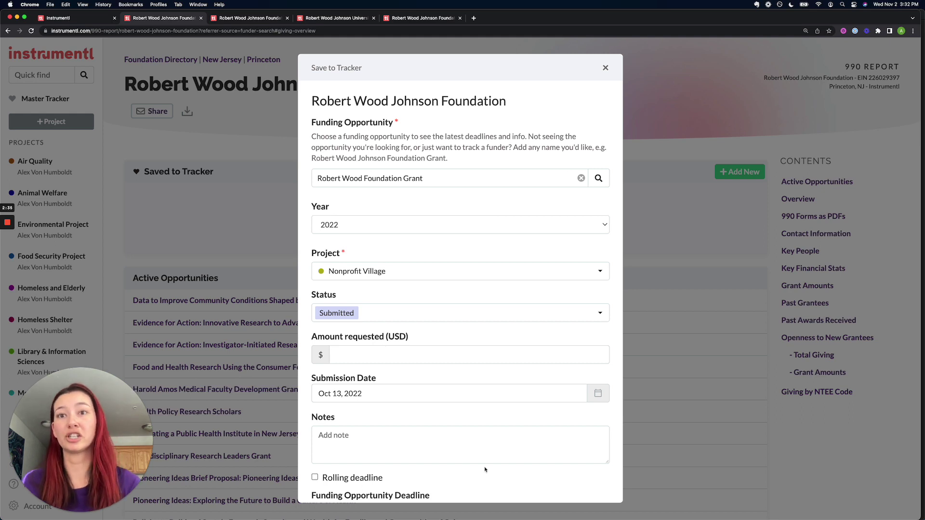
scroll(485, 470, down, 5)
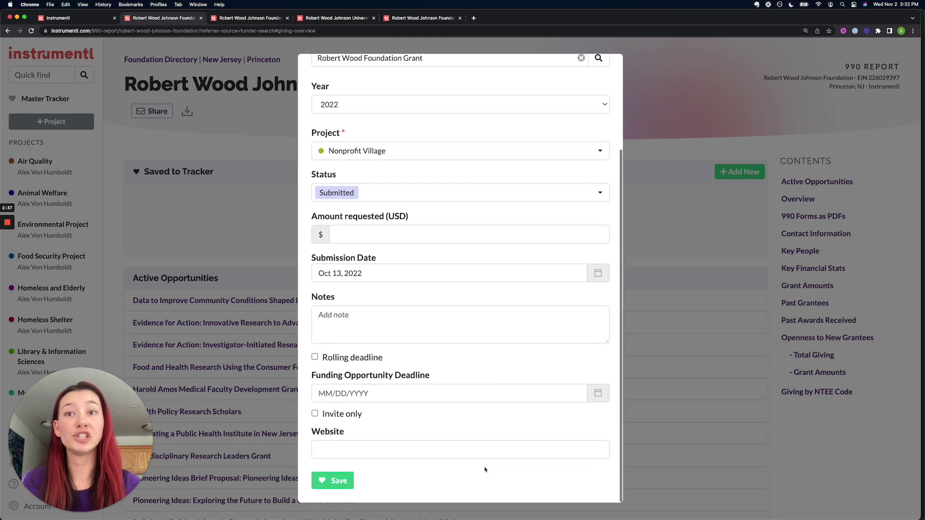
click(336, 481)
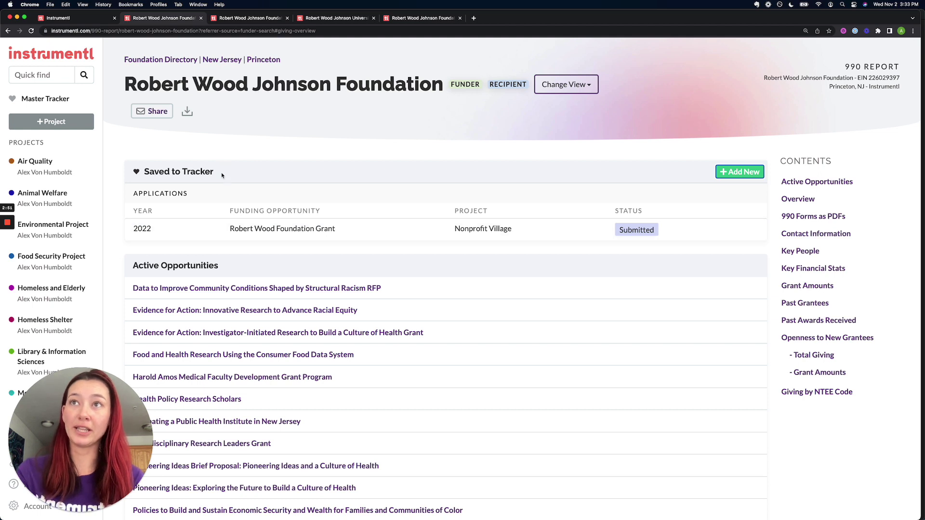
drag(214, 172, 145, 172)
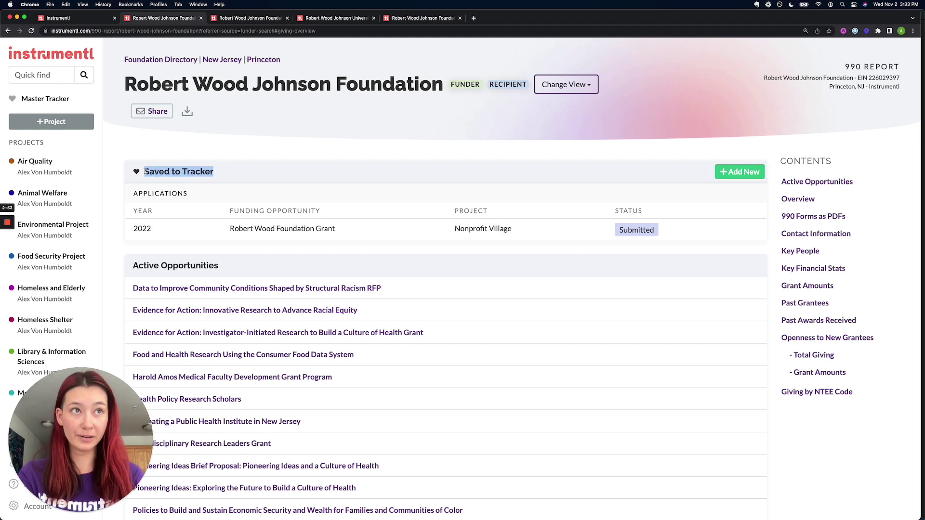
click(70, 57)
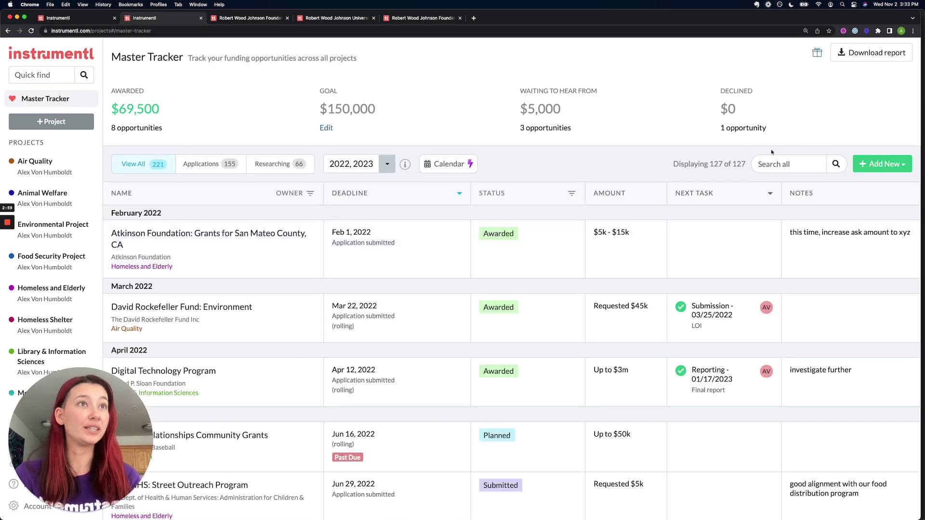
click(805, 168)
text(Robert Wo)
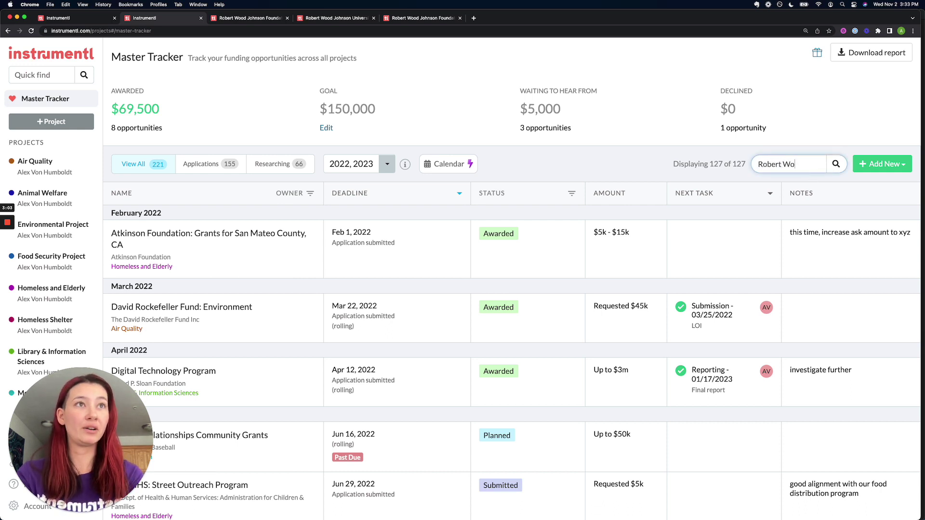
text(od)
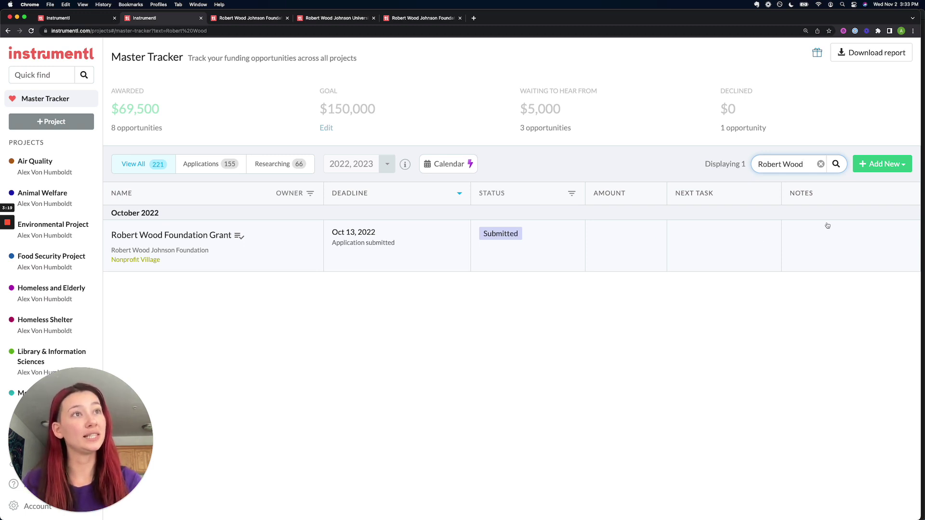
click(884, 169)
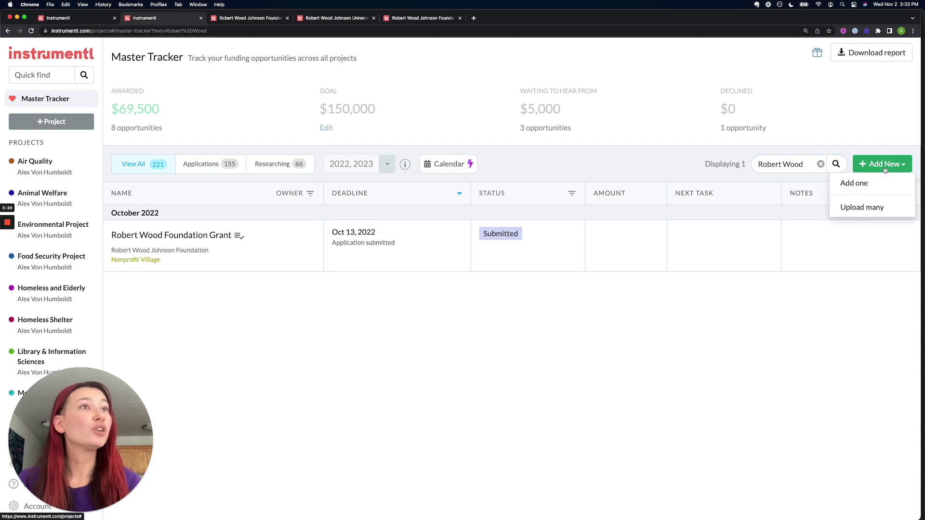
click(889, 206)
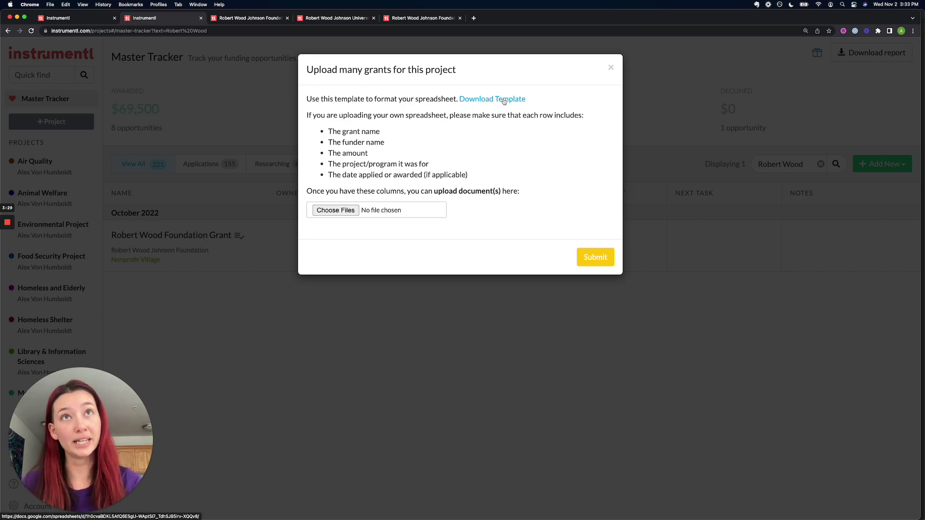
Open the Grants Template for Download spreadsheet and highlight mandatory columns A through E.
click(504, 100)
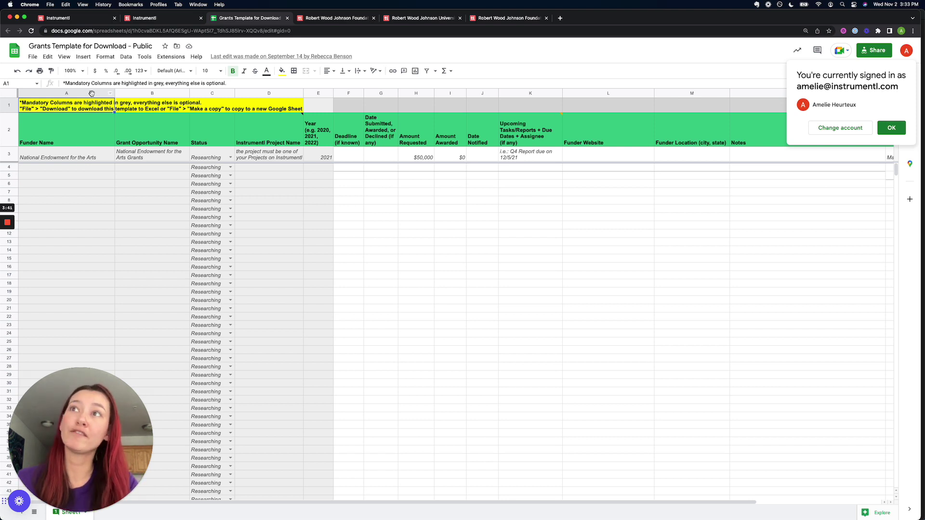
drag(91, 93, 316, 93)
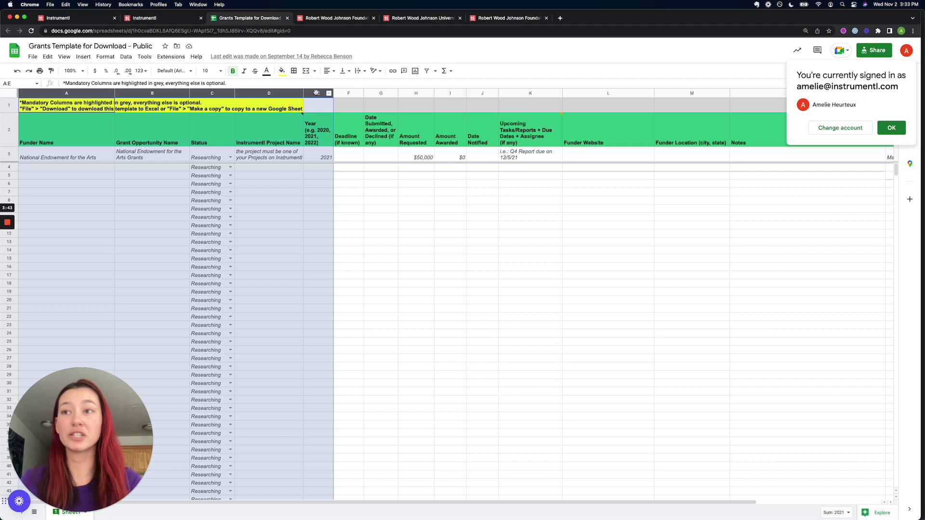
click(97, 168)
Review the Status options in C4 and the Instrumentl Project Name note, ending on cell B4.
click(230, 167)
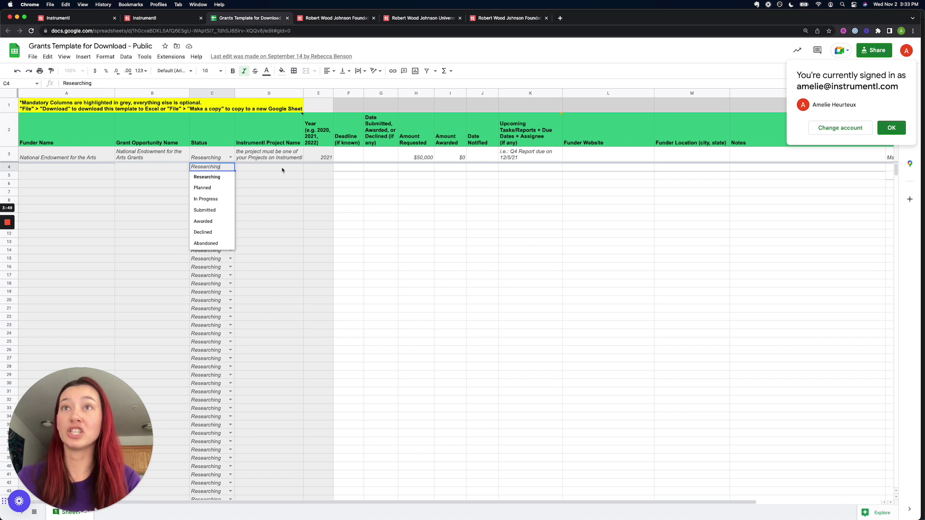
click(282, 169)
click(285, 140)
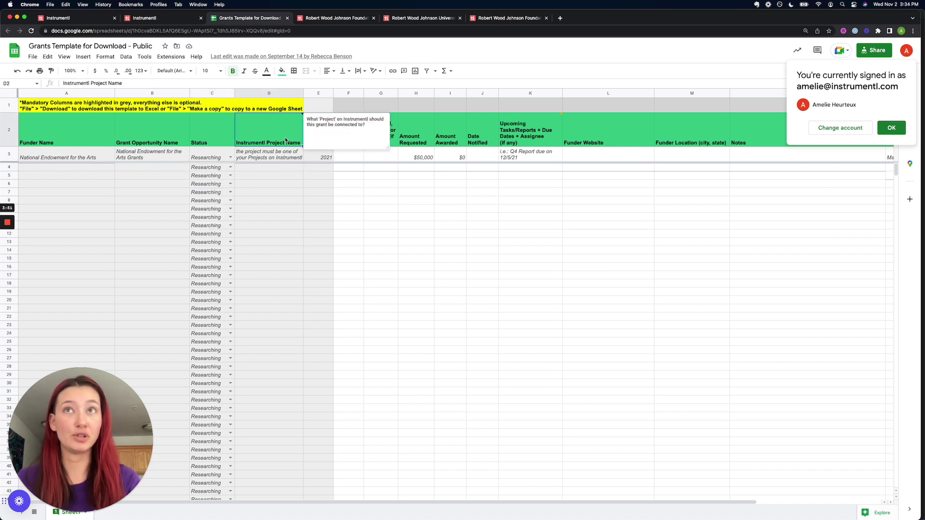
click(316, 168)
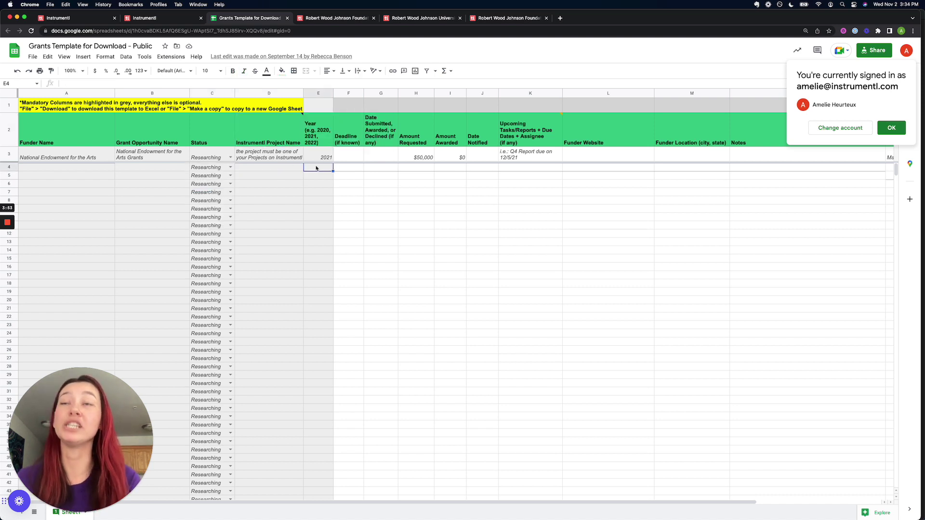
click(160, 170)
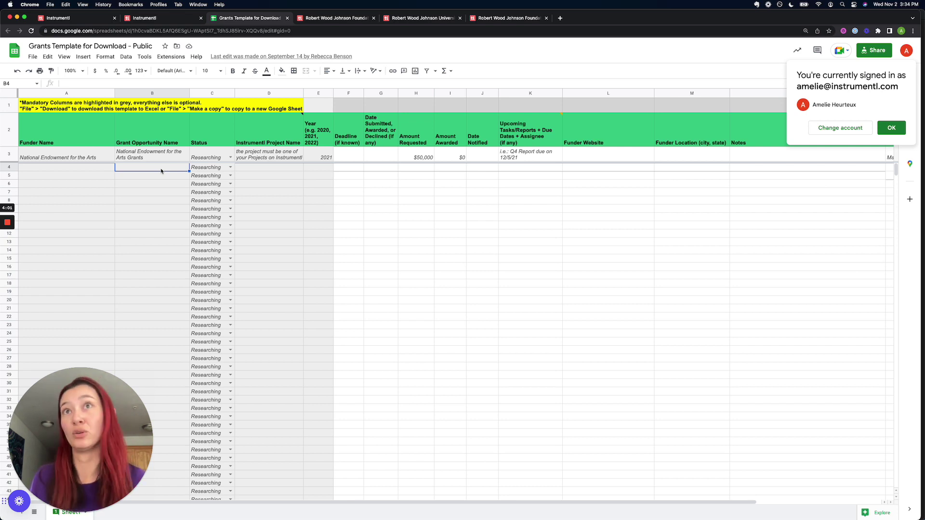
click(349, 92)
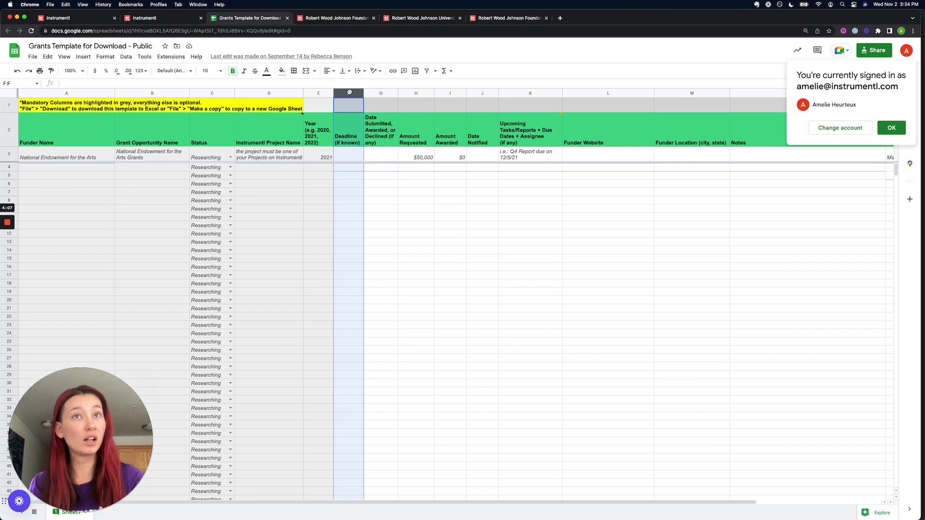
mouse_move(528, 131)
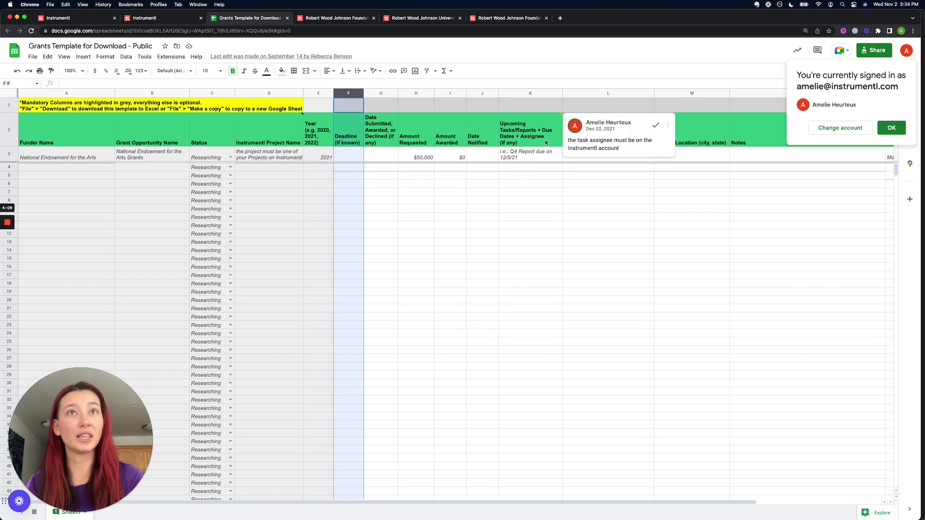
click(545, 144)
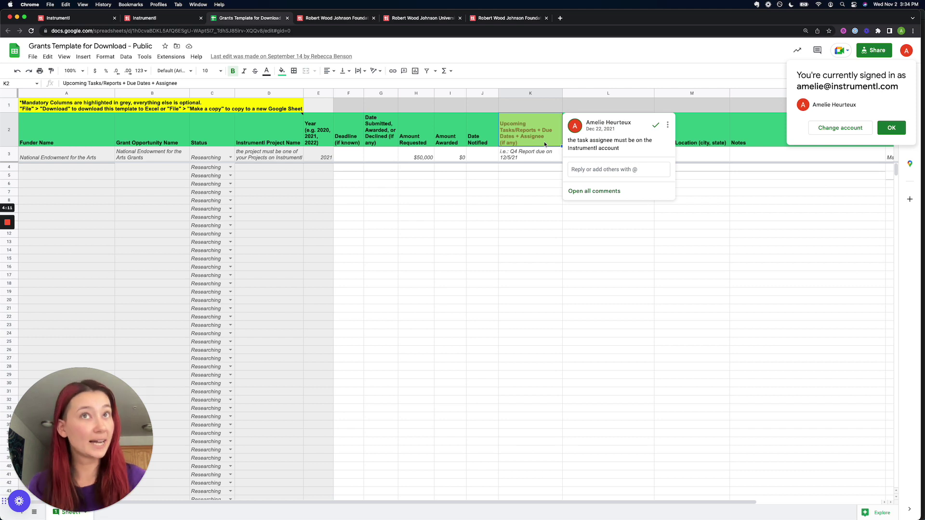
click(461, 142)
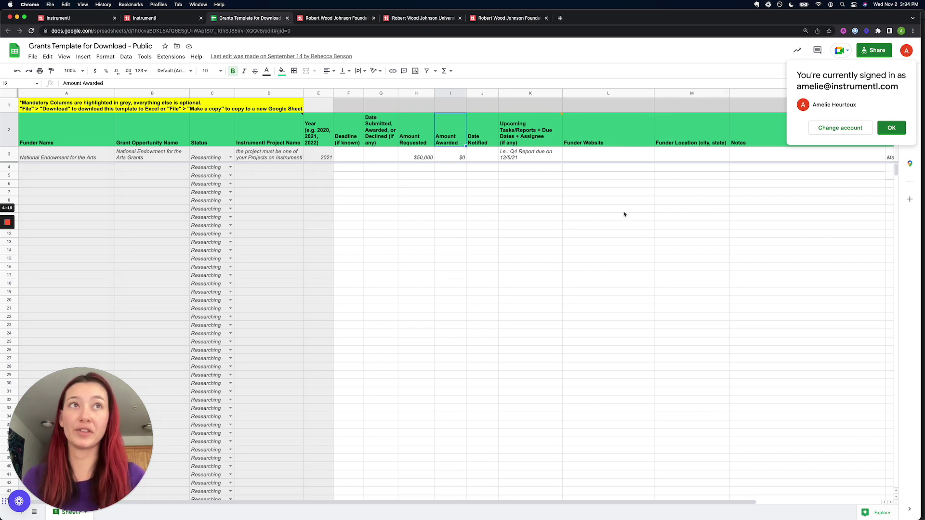
drag(316, 92, 104, 93)
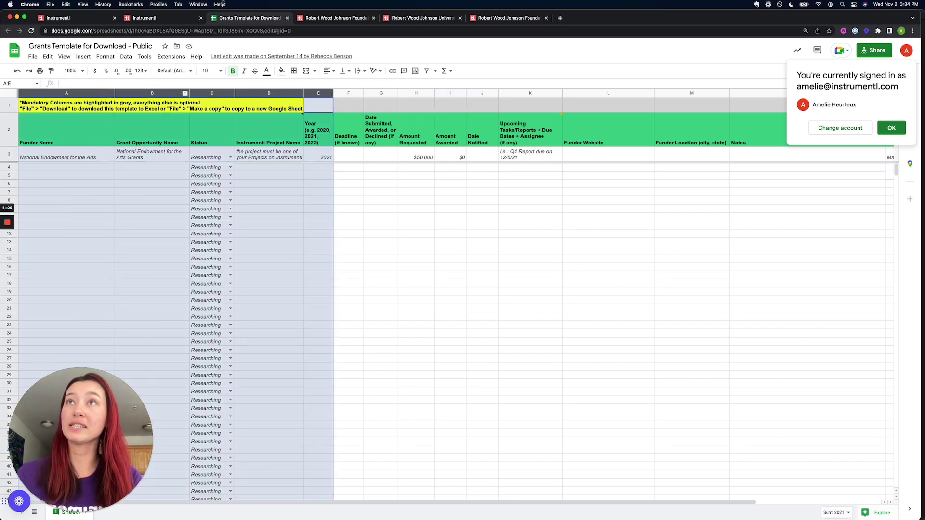
Return to Instrumentl, close and reopen the Upload many grants dialog, then close it again.
click(176, 22)
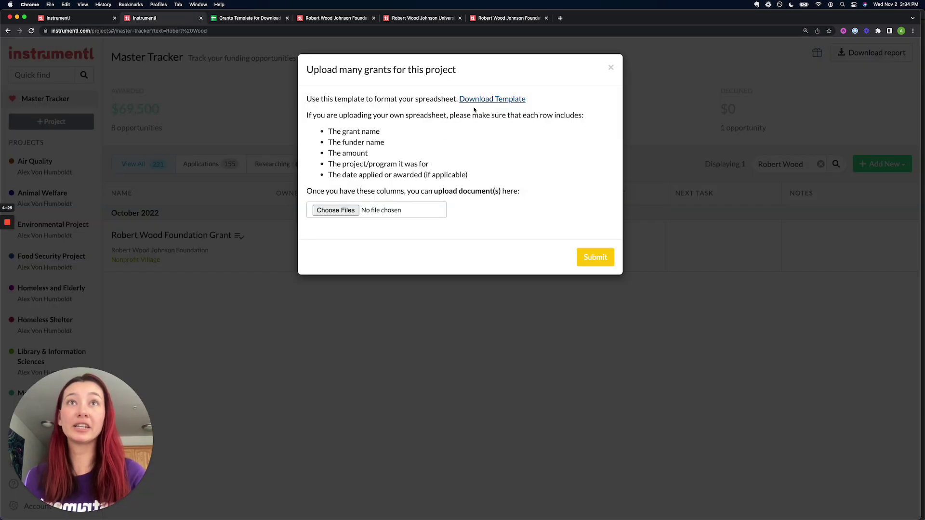
click(610, 68)
click(879, 165)
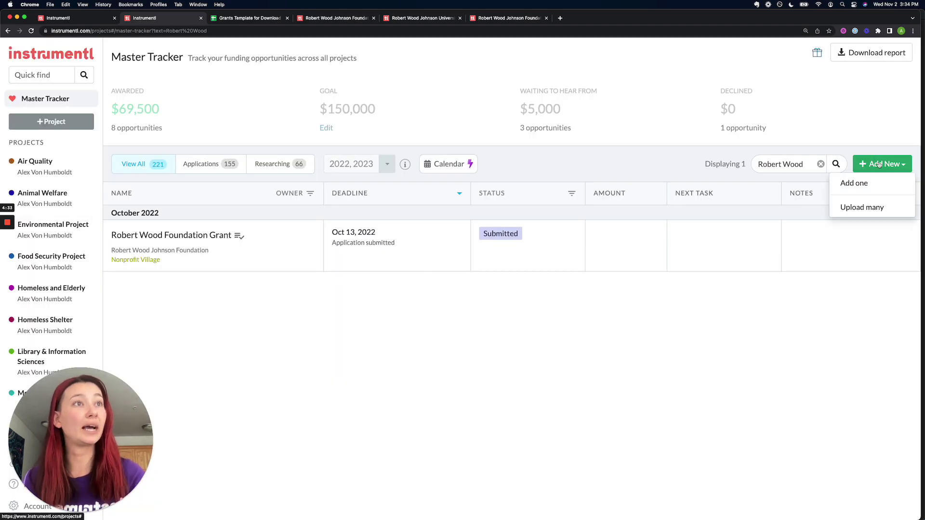
click(896, 214)
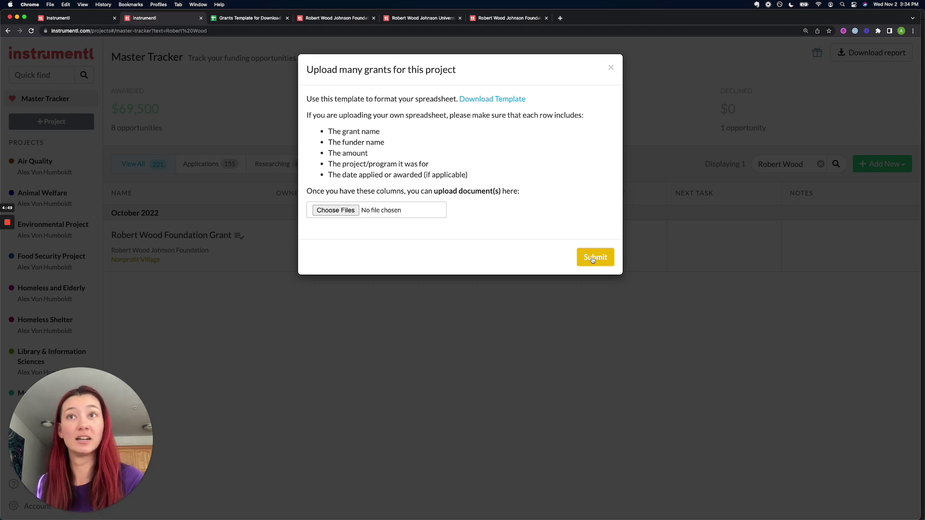
click(611, 68)
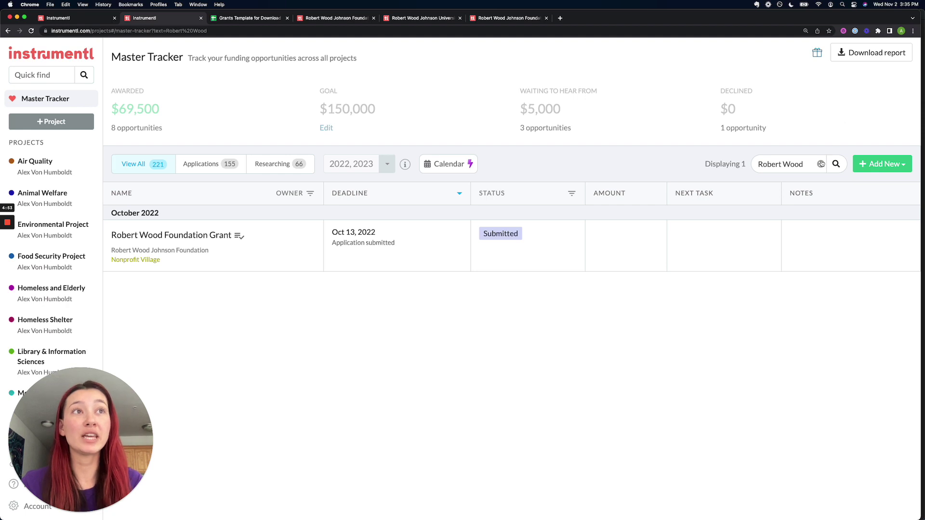
click(820, 163)
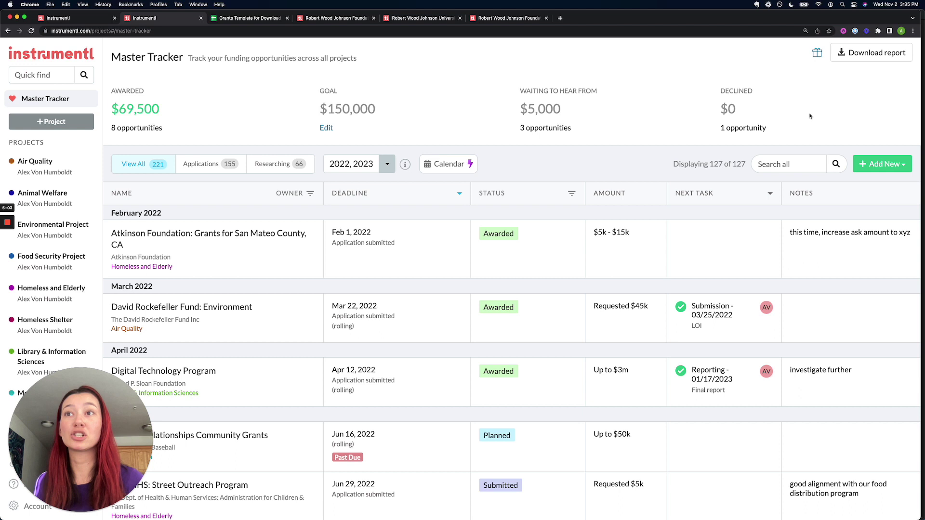
click(788, 164)
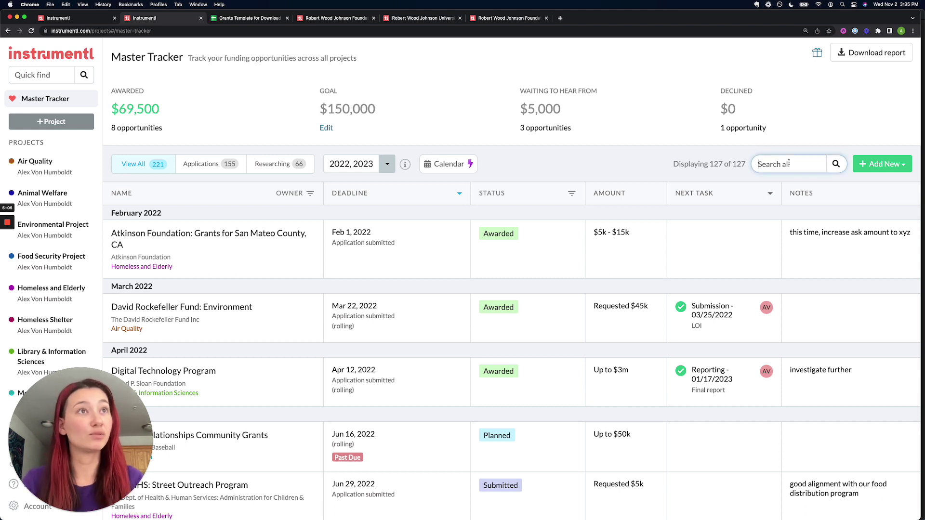
text(robert wood)
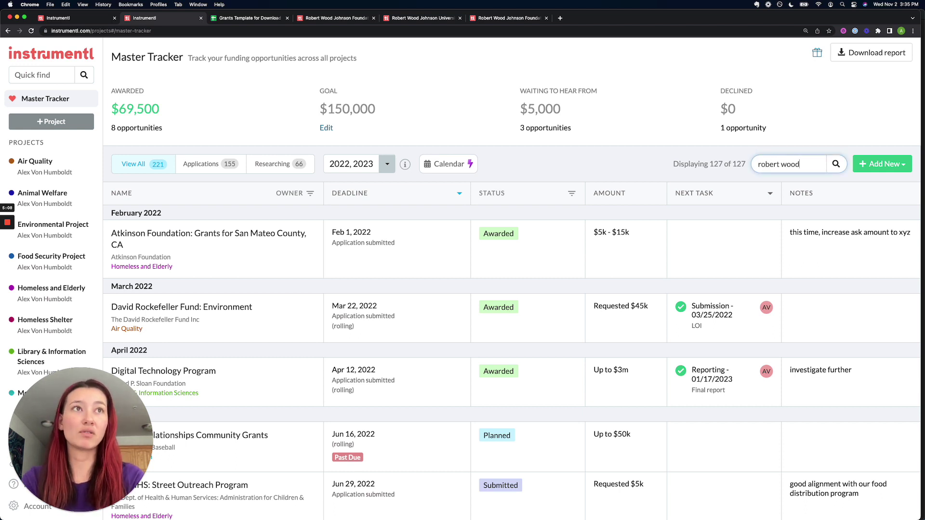
key(Return)
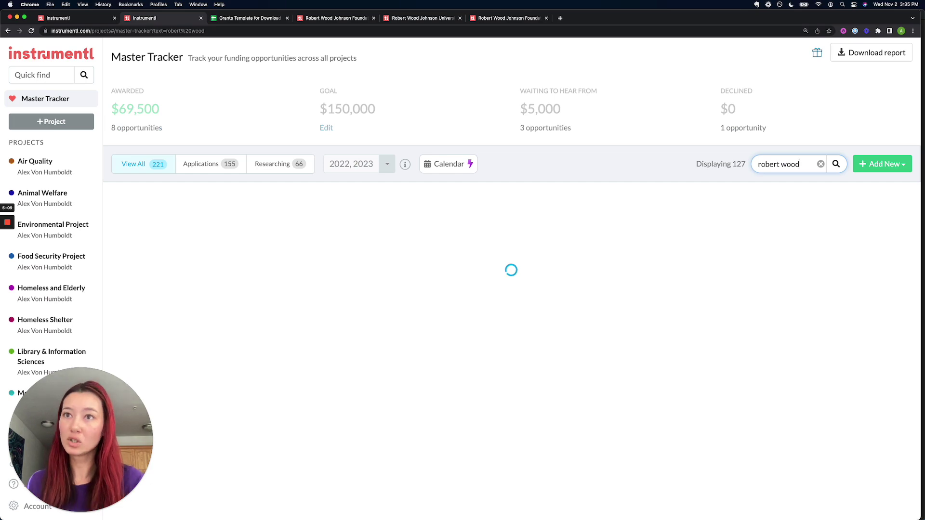
Browse the Robert Wood Foundation Grant's Funder 990 Report, then close it and clear the search.
click(286, 238)
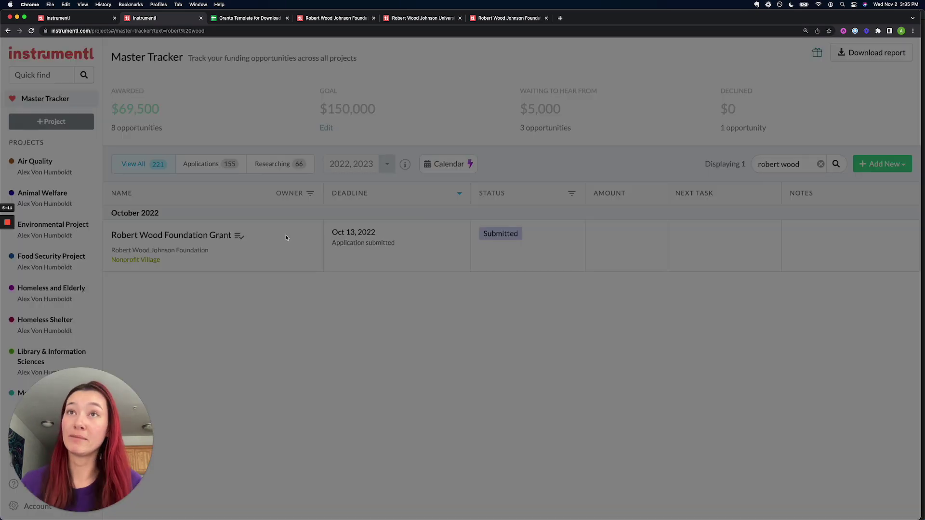
click(459, 98)
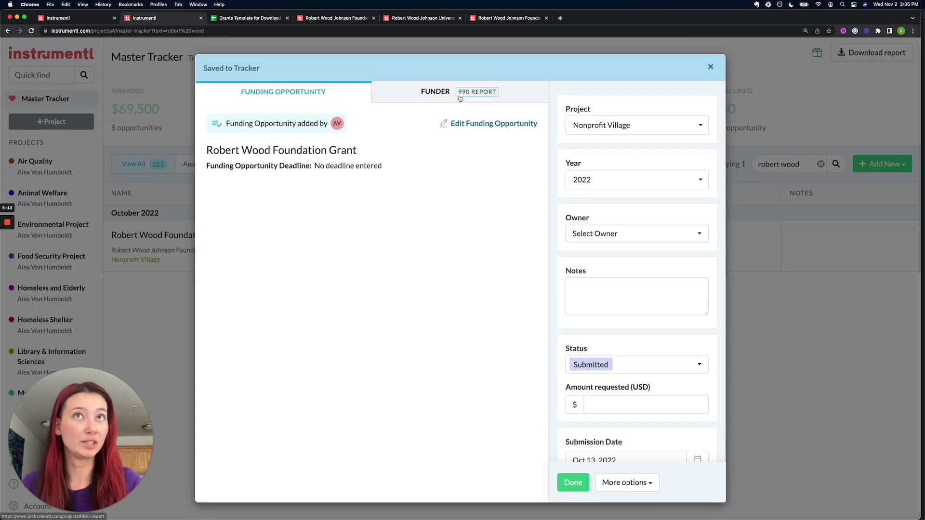
scroll(462, 289, down, 15)
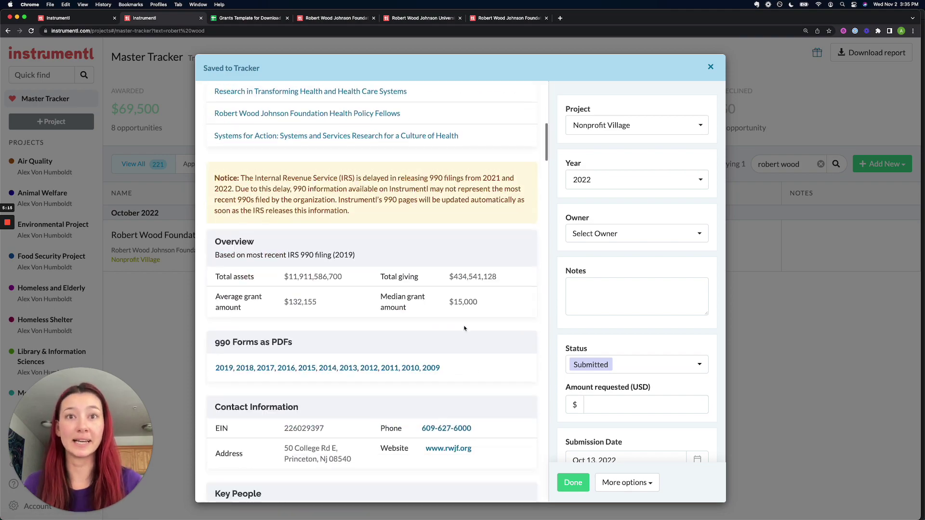
scroll(464, 326, down, 20)
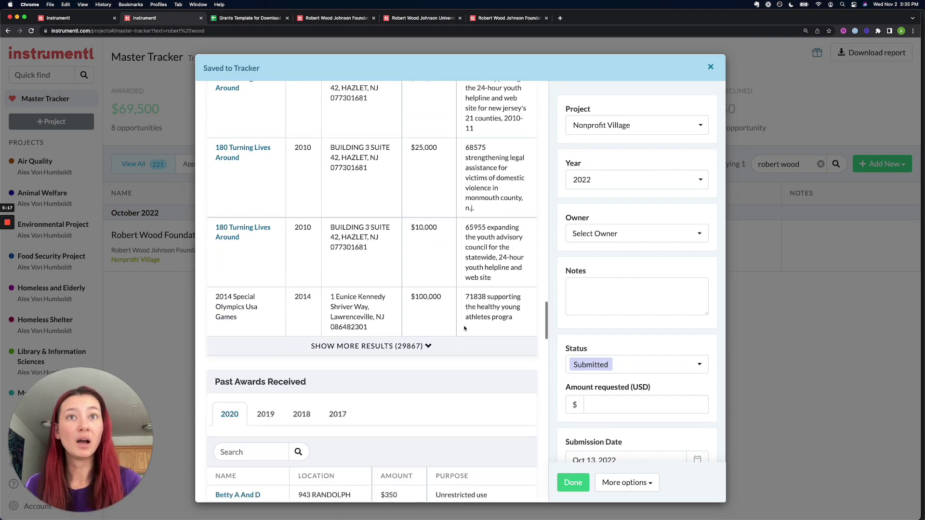
scroll(463, 328, down, 15)
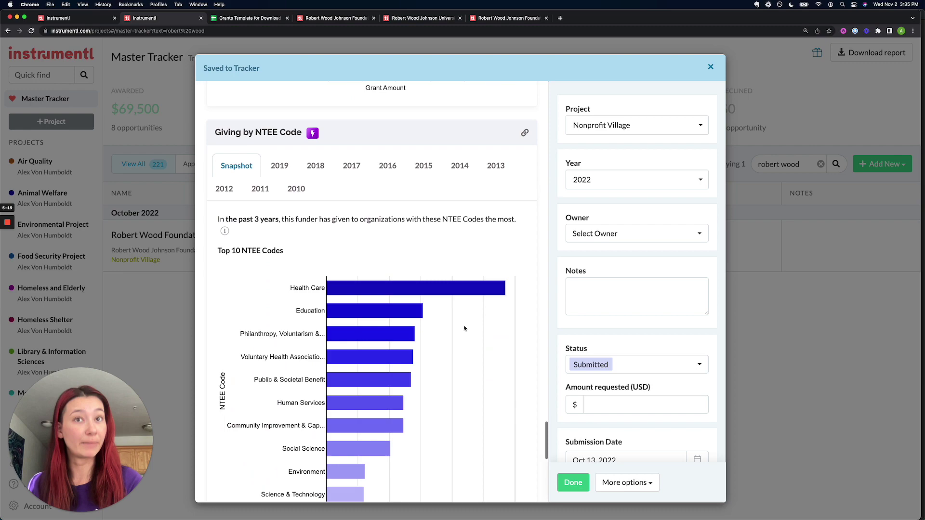
scroll(464, 327, up, 15)
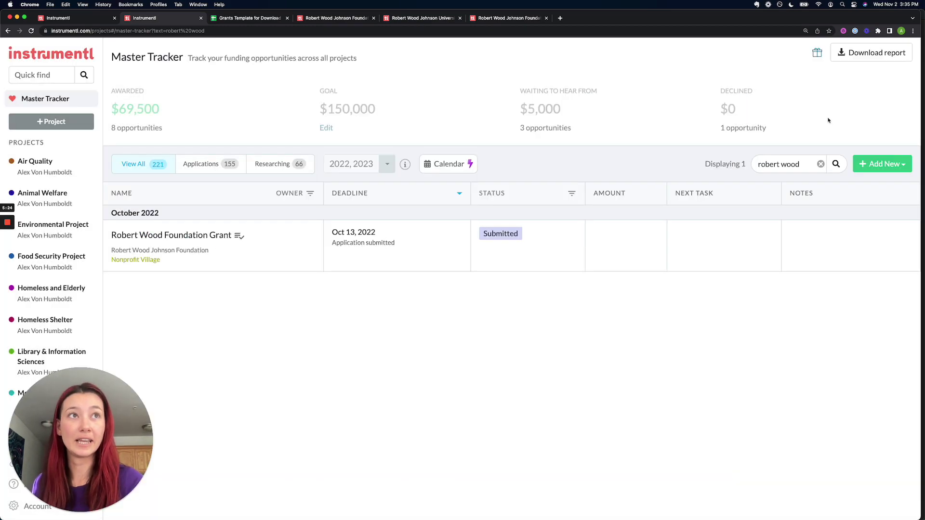
click(710, 67)
click(820, 164)
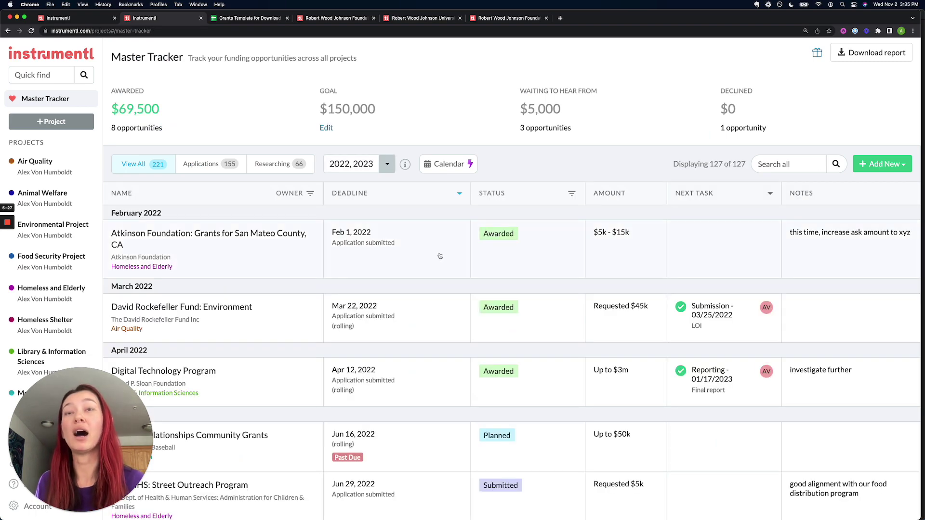
click(321, 261)
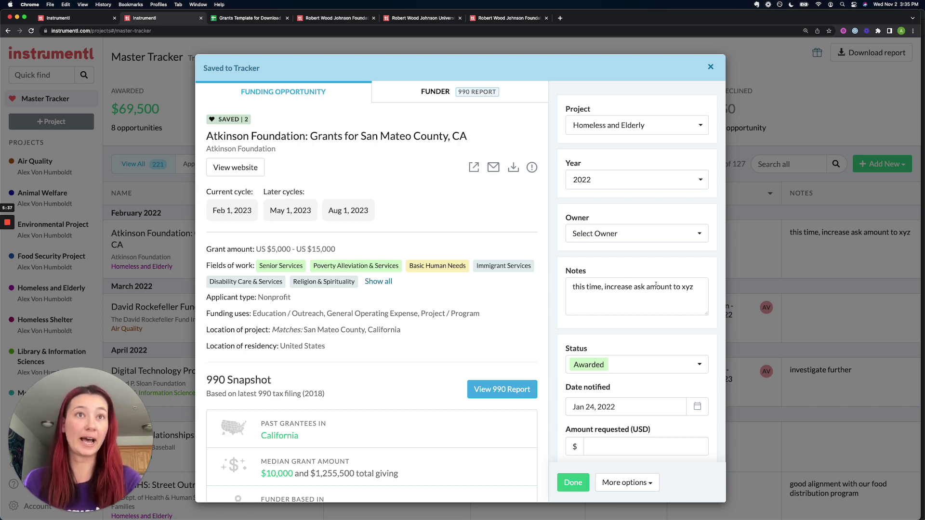
scroll(655, 286, down, 10)
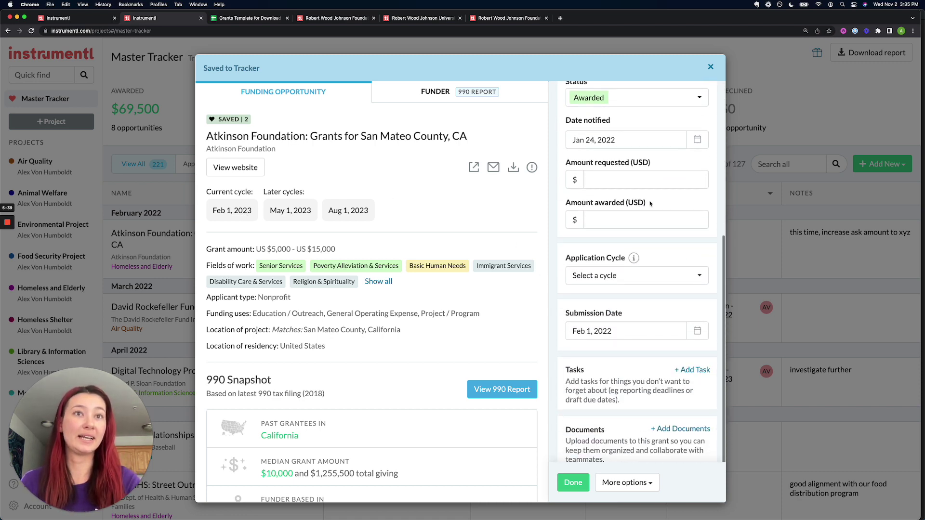
scroll(653, 388, up, 10)
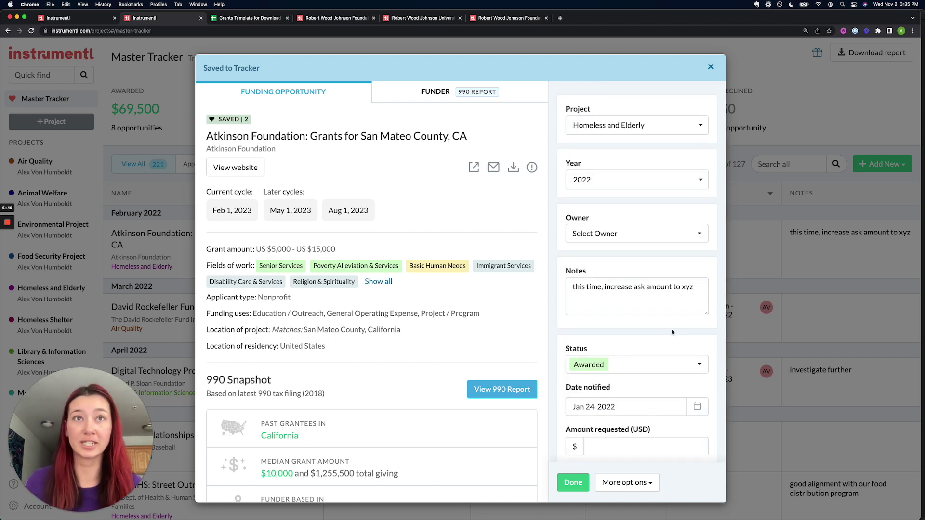
click(711, 67)
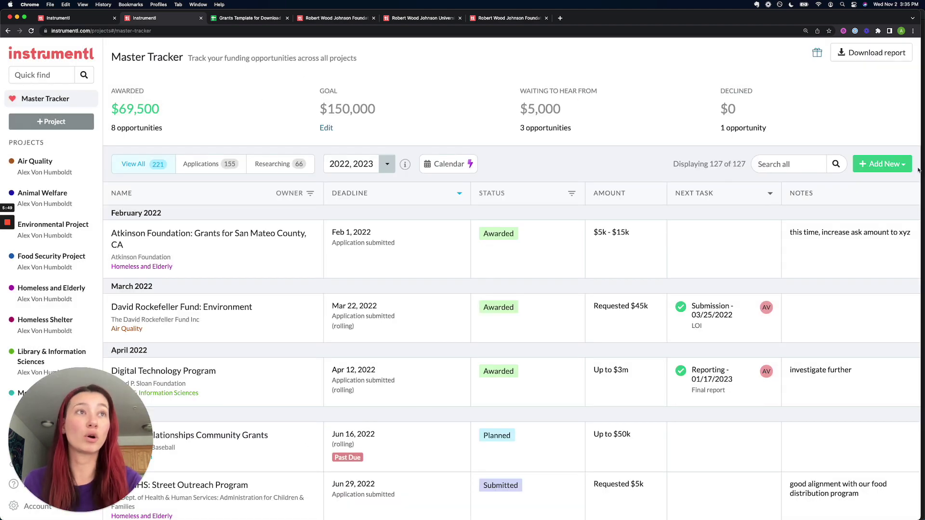
click(894, 164)
click(893, 164)
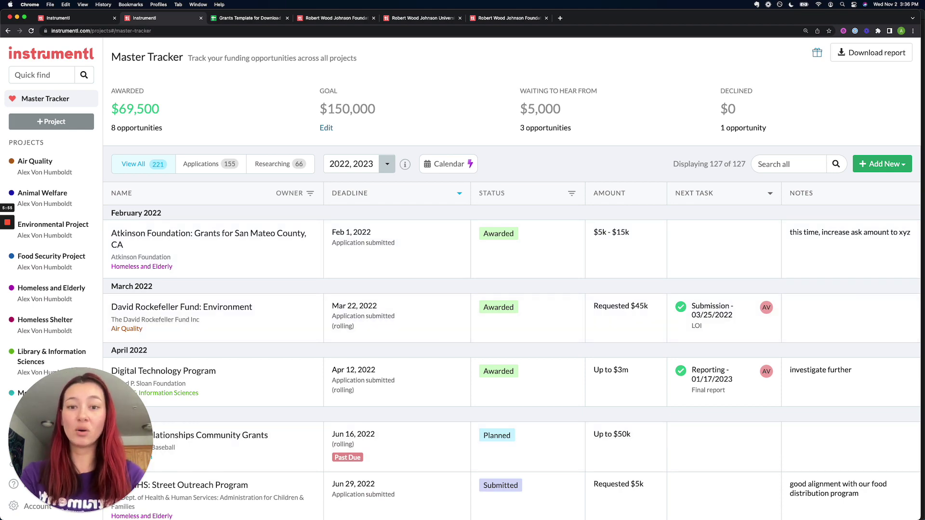
Bring Preview forward from Chrome, showing the 'Add your historical opportunities' slide.
key(super+Tab)
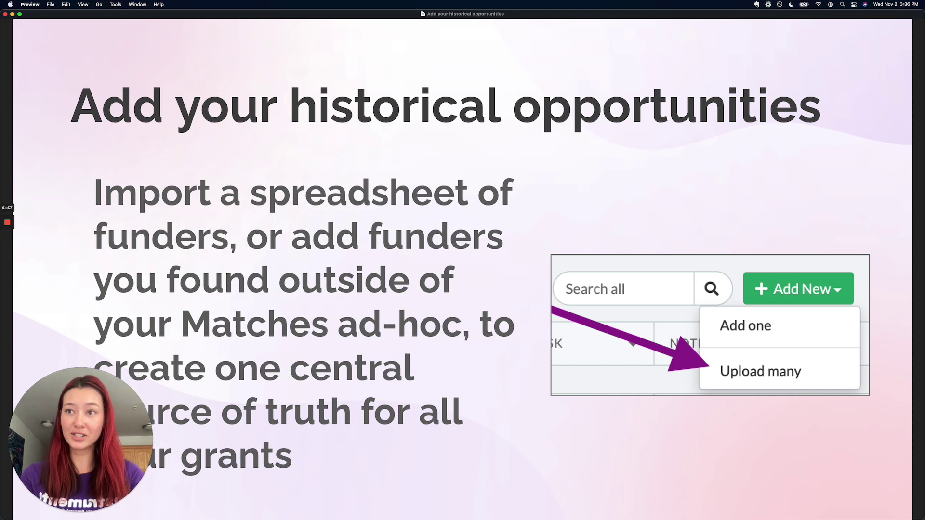